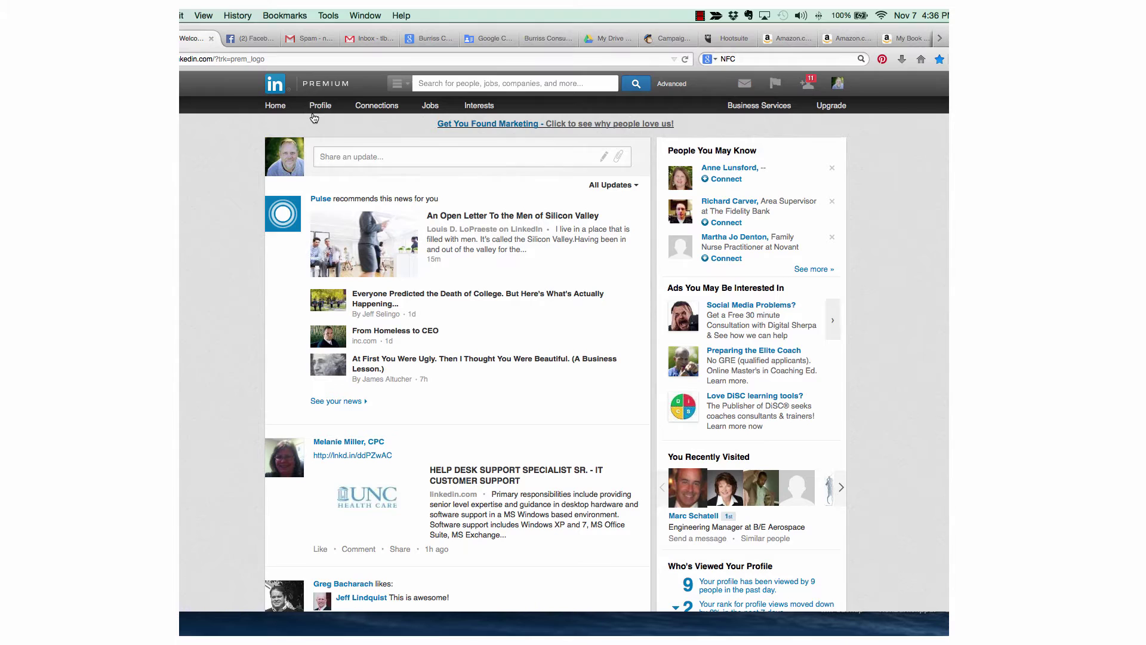
Step: Open the profile in edit mode and show the Summary's media attachment options
mouse_move(315, 114)
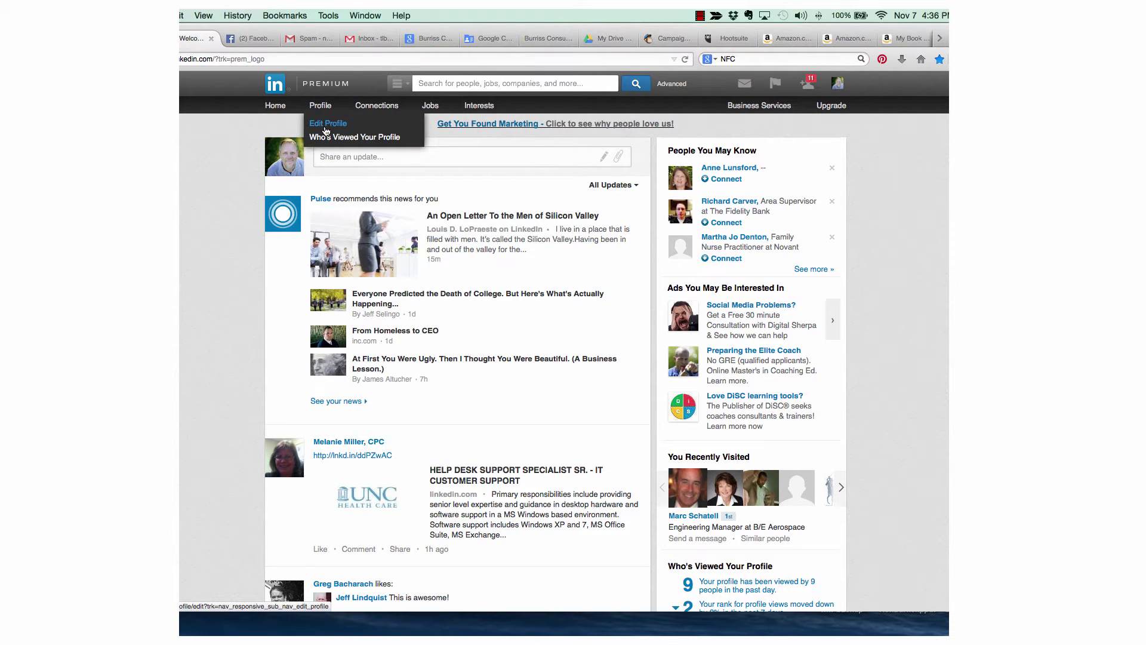
click(326, 126)
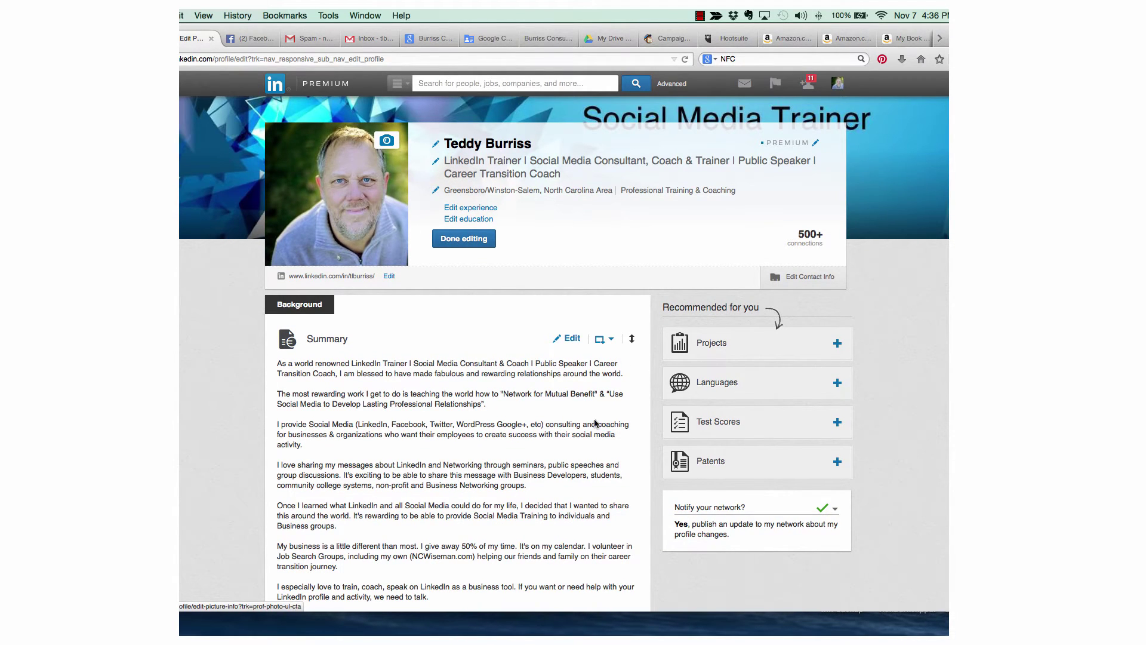
click(604, 344)
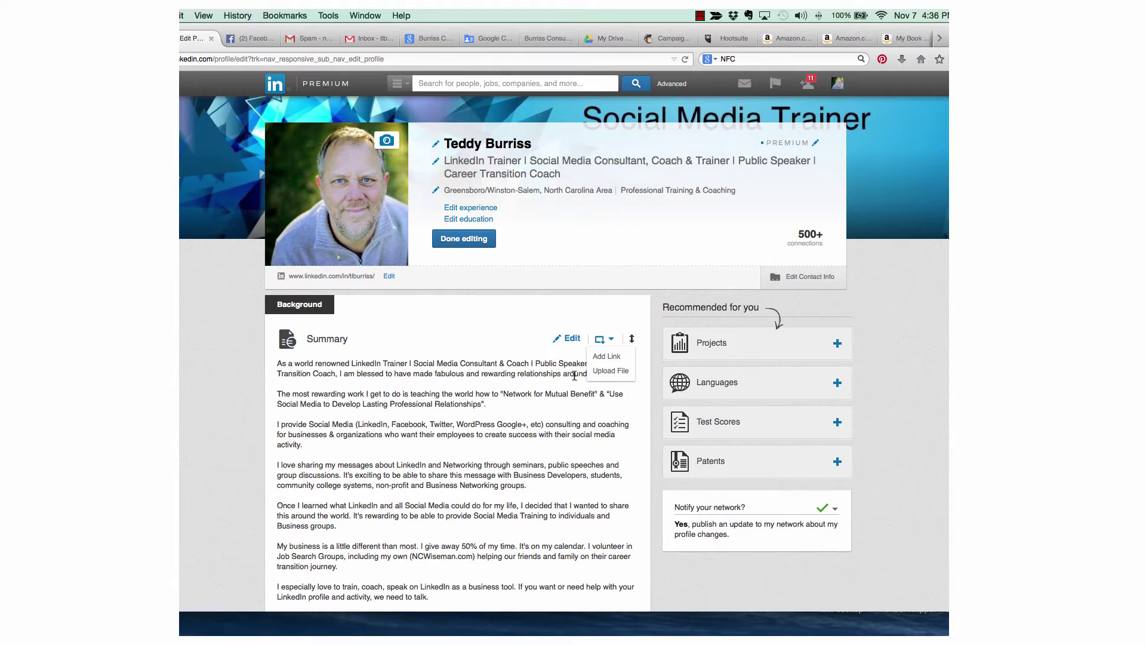
Step: Scroll down through the Experience entries to the Publications section with three publications
scroll(574, 374, down, 15)
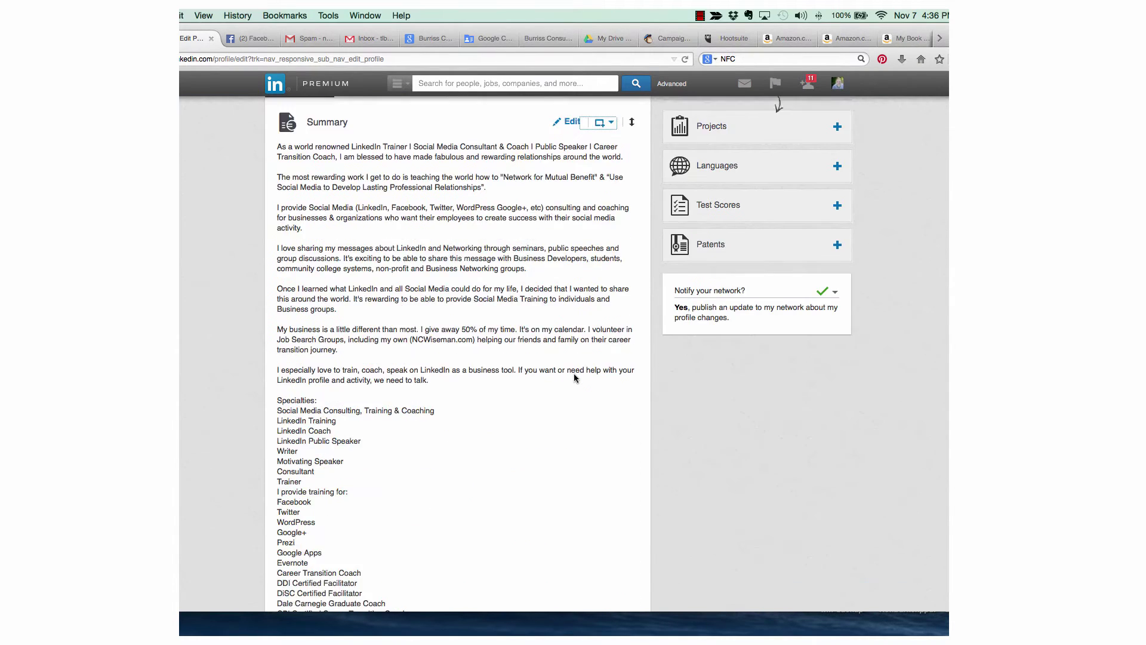
scroll(575, 377, down, 10)
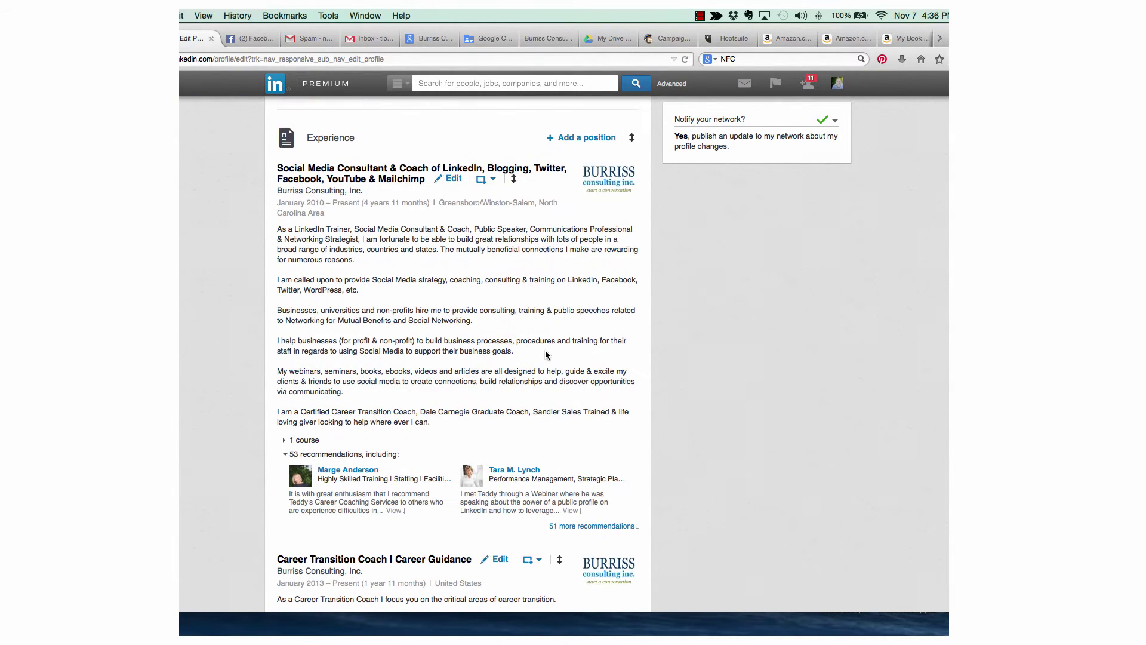
scroll(455, 284, up, 1)
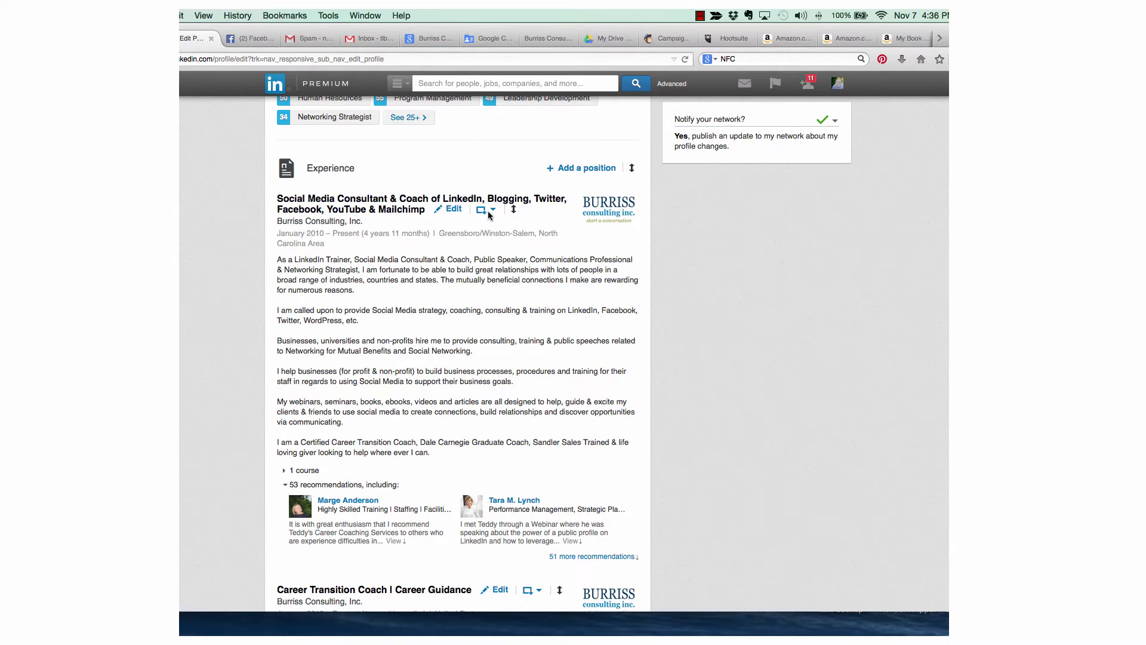
scroll(530, 421, down, 8)
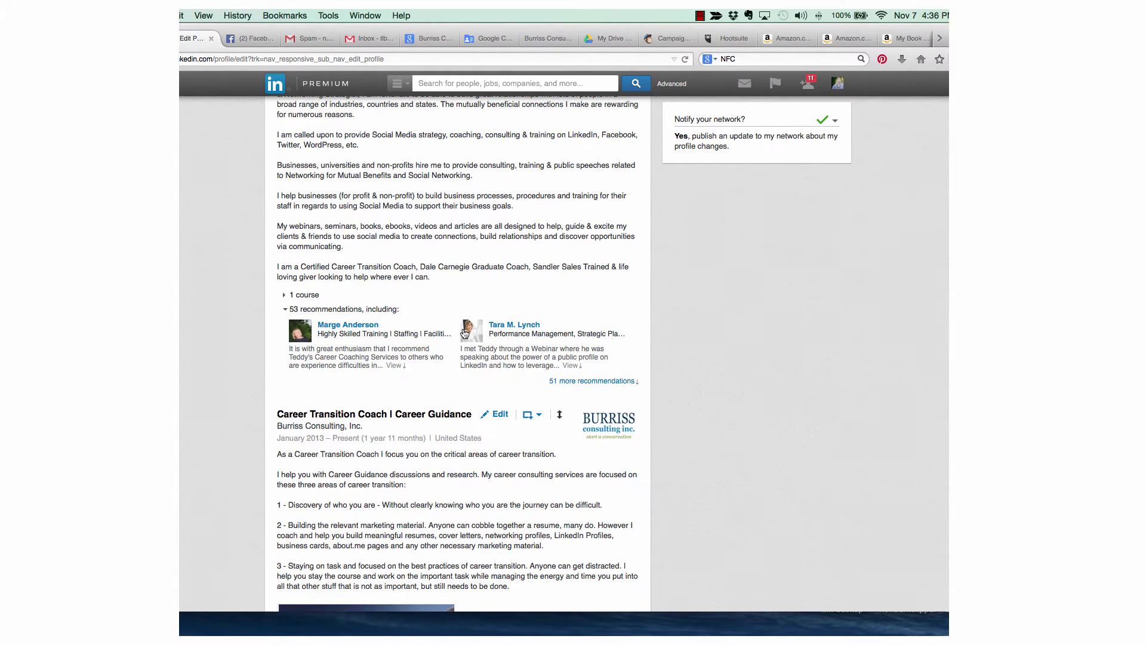
scroll(530, 421, down, 7)
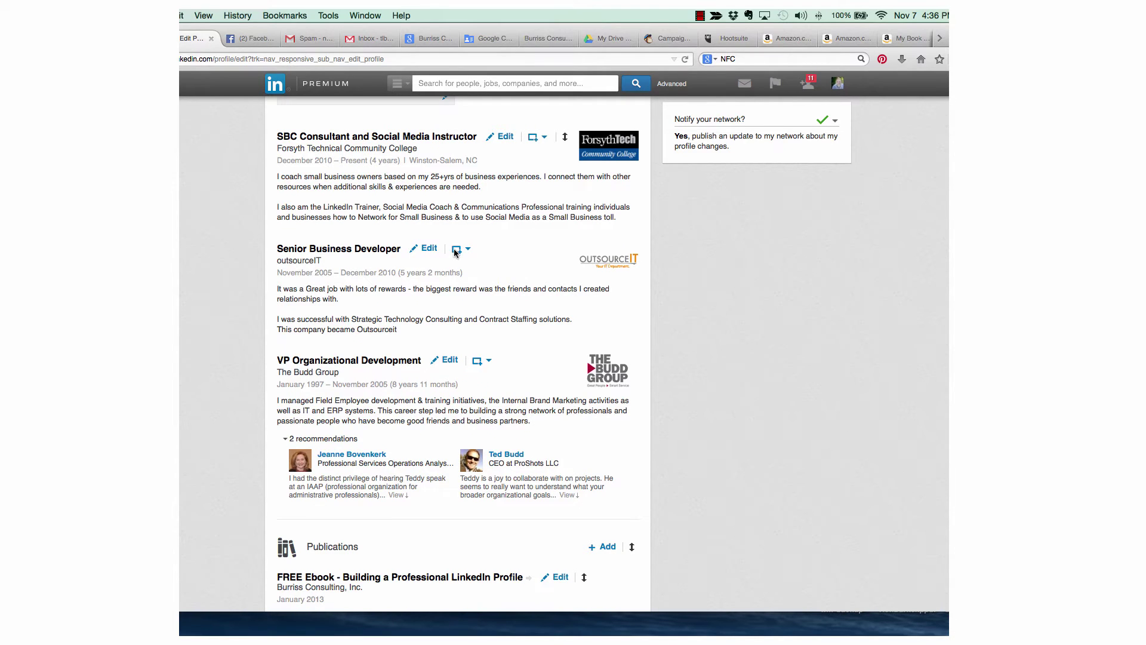
scroll(464, 376, down, 4)
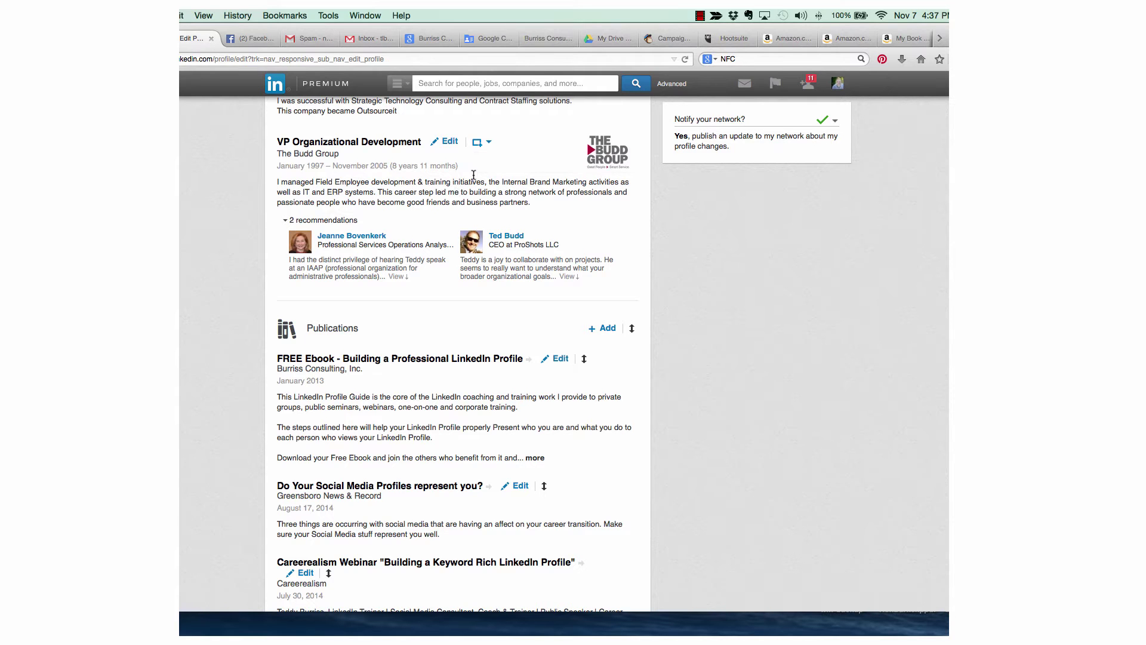
Step: Show the Add Link / Upload File choices for the University of Maryland College Park entry
scroll(459, 203, down, 10)
scroll(460, 203, down, 20)
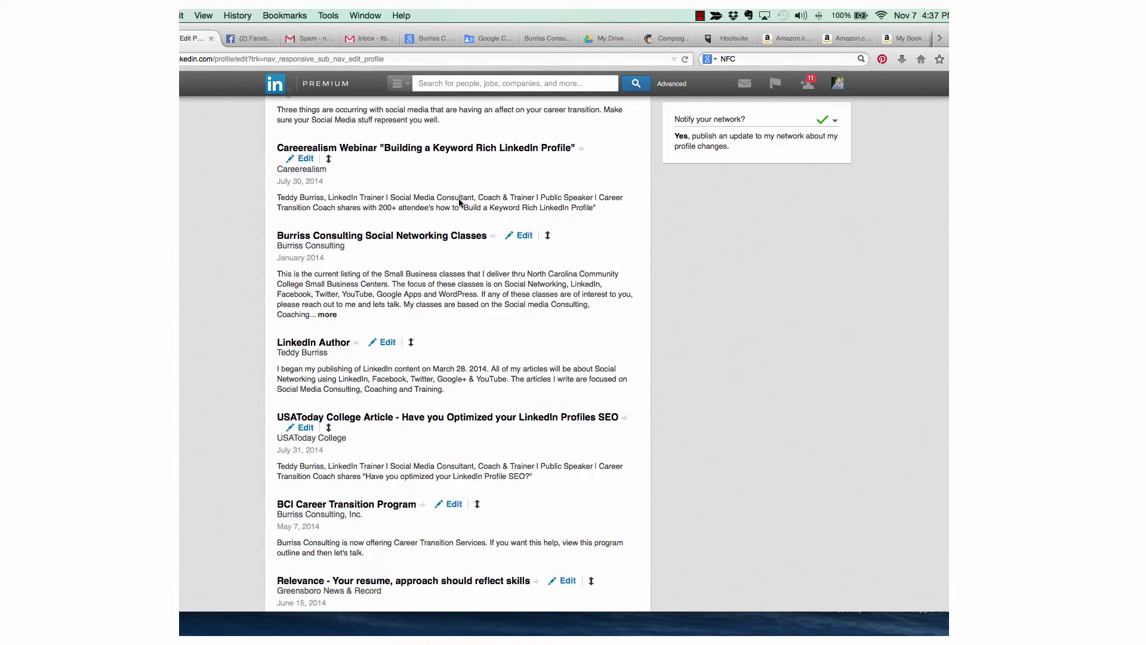
scroll(459, 200, down, 15)
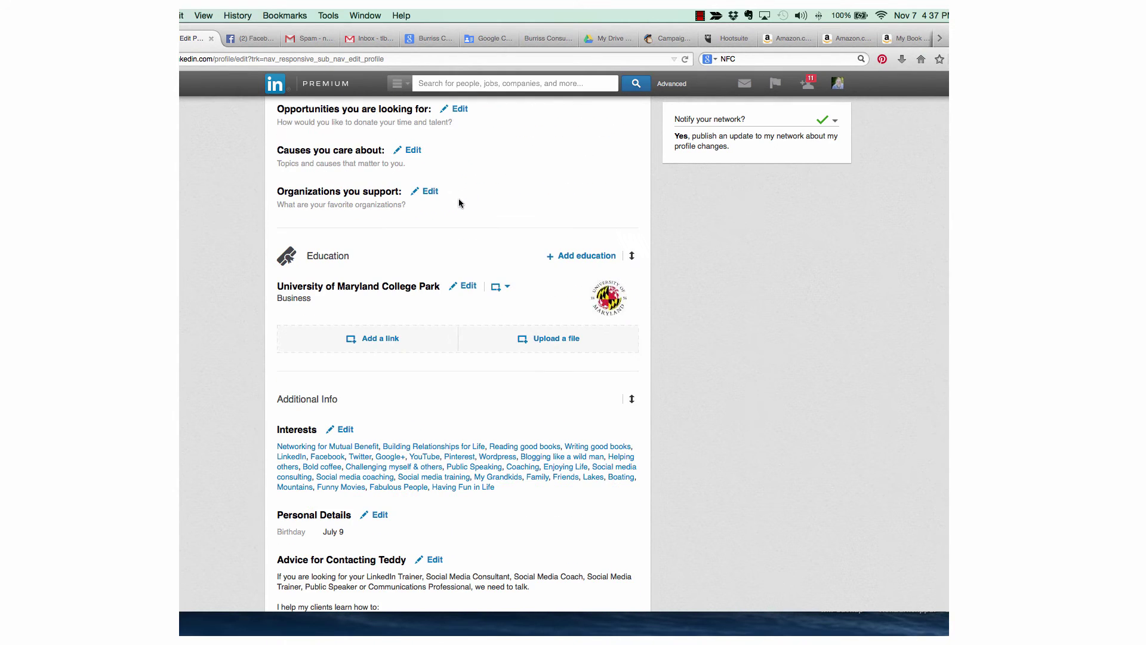
click(501, 292)
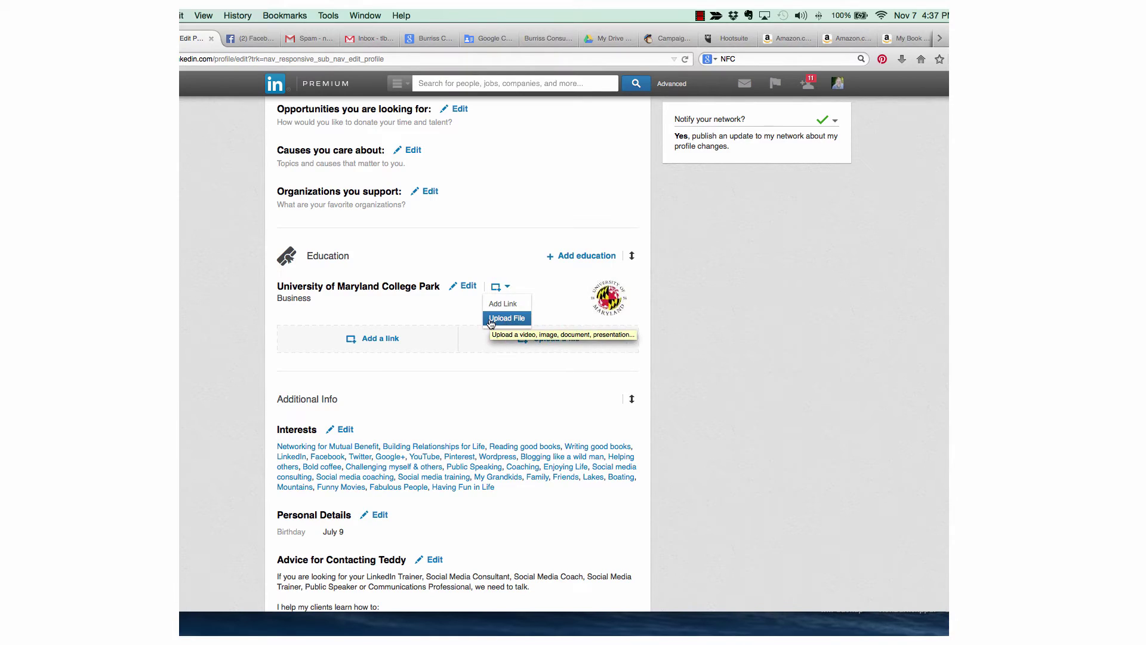
Step: Upload the career-transition PDF to the current position
scroll(490, 321, up, 20)
scroll(489, 322, up, 10)
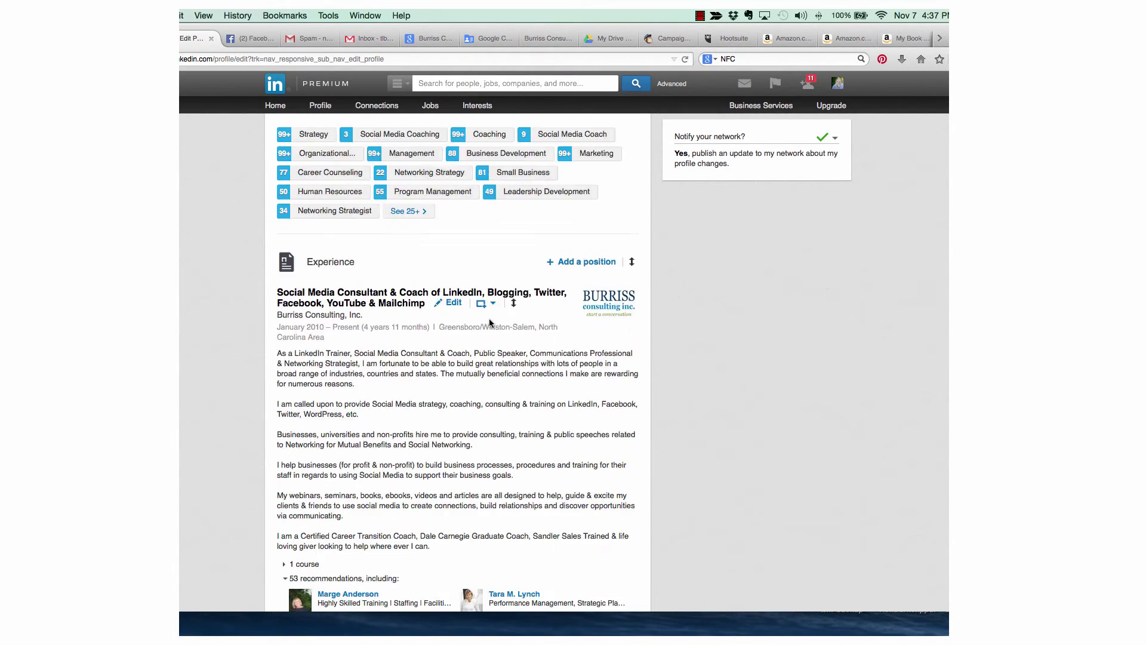
scroll(489, 323, down, 6)
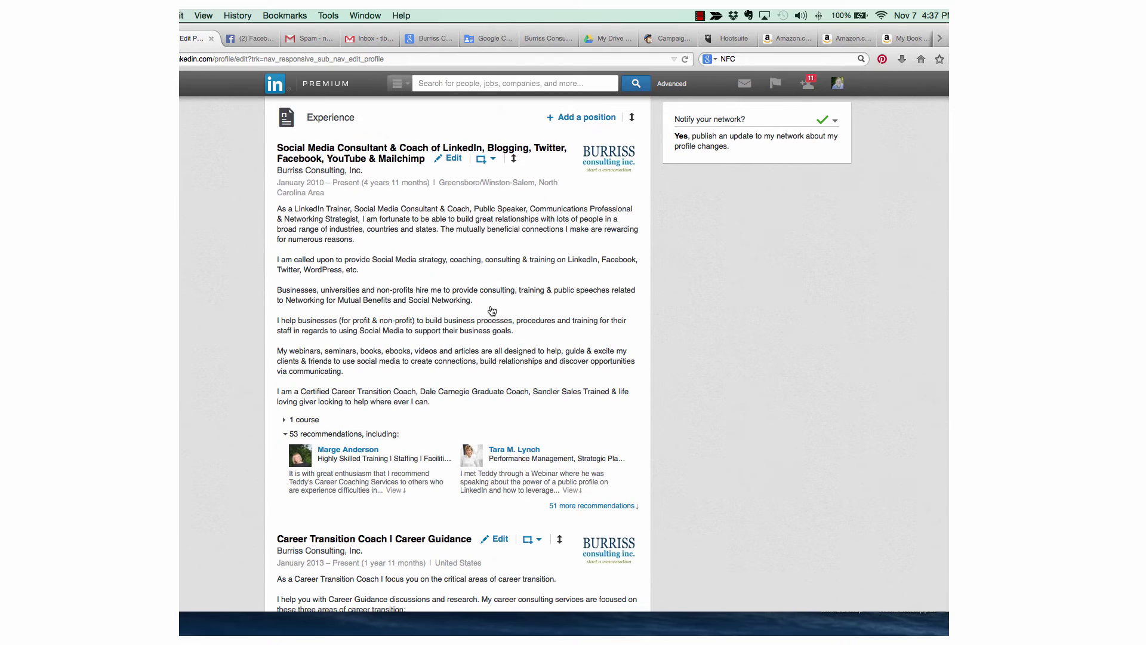
click(485, 161)
click(480, 191)
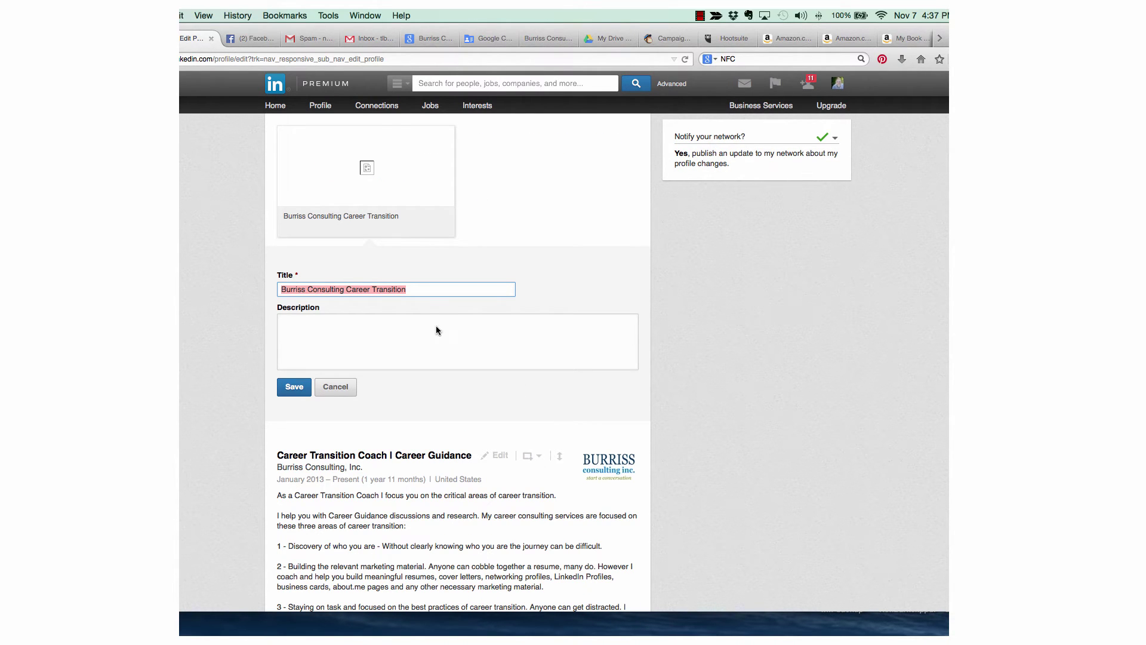
scroll(425, 293, up, 5)
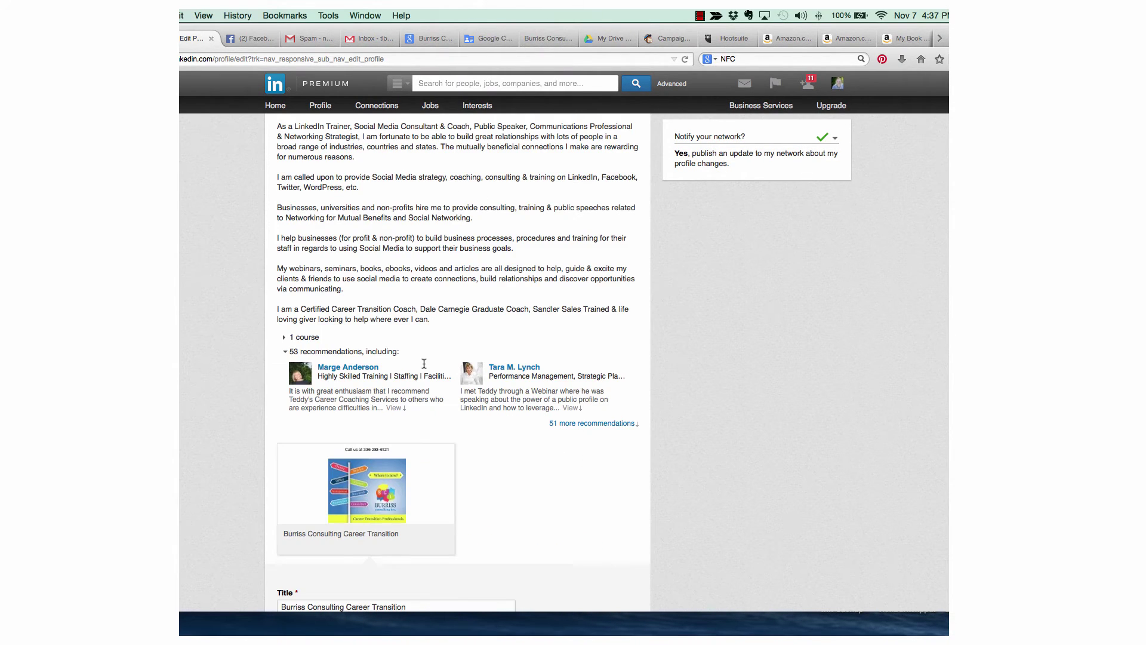
scroll(432, 389, down, 4)
Step: Title it 'Burriss Consulting Career Transition Programs', paste the 1- or 3-month programs description, and save
click(429, 368)
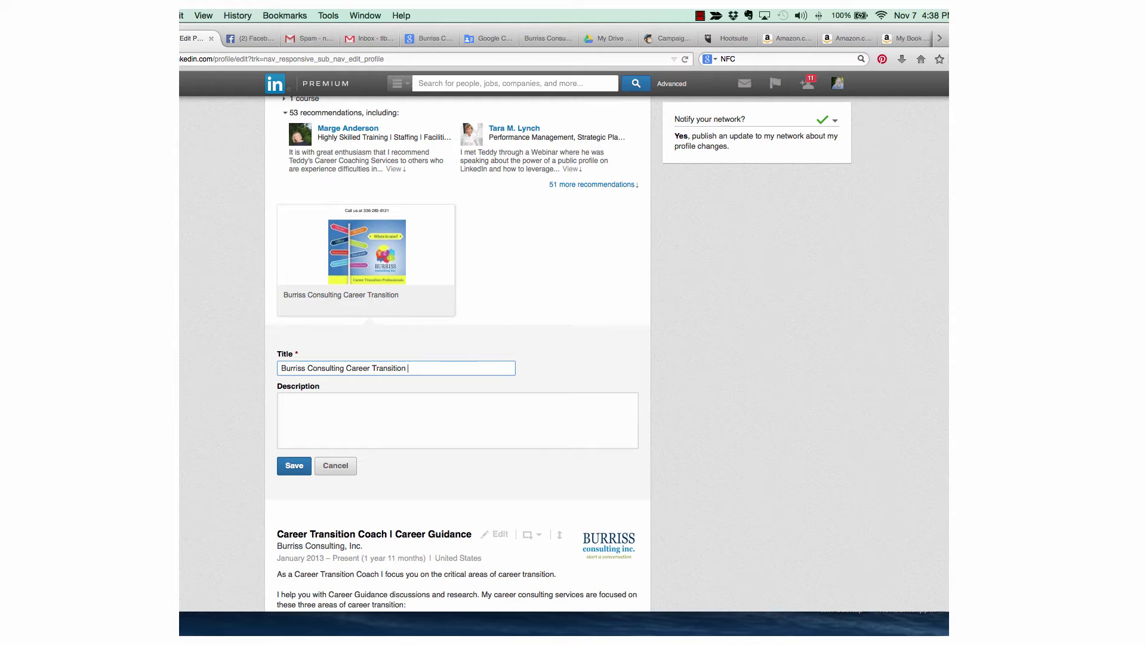
text(Progrma)
key(BackSpace)
key(BackSpace)
text(ams)
key(Tab)
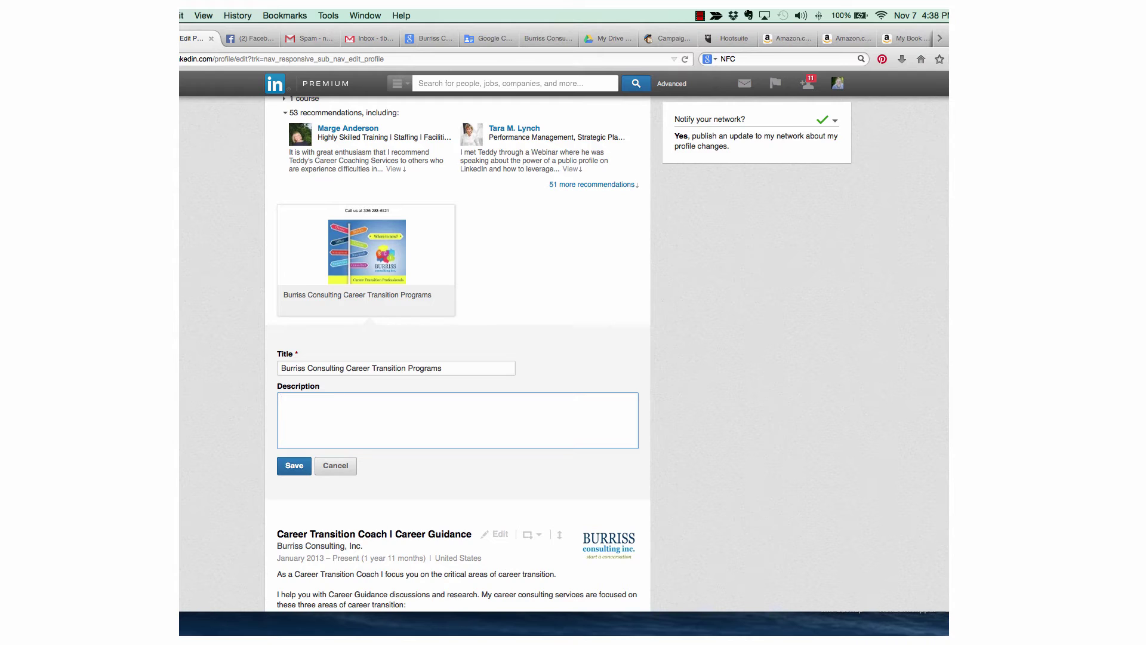
text(Burriss Consulting has a 1 month or 3 month Career Transition consulting & coaching programs available to anyone in career transition that wants the help.)
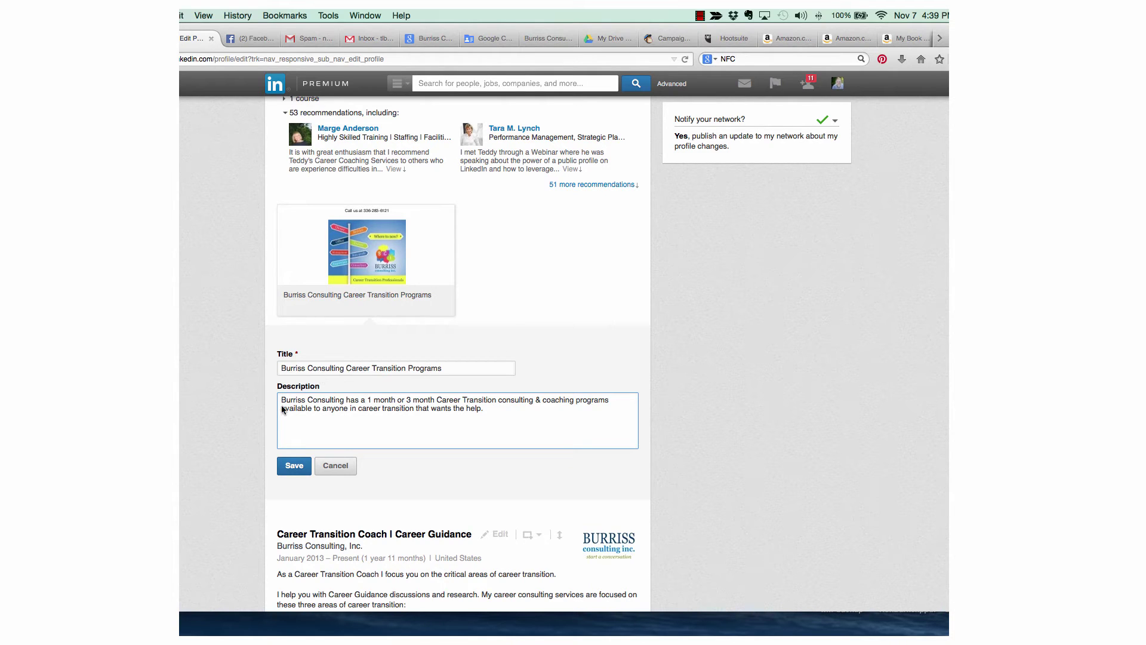
click(497, 407)
click(292, 472)
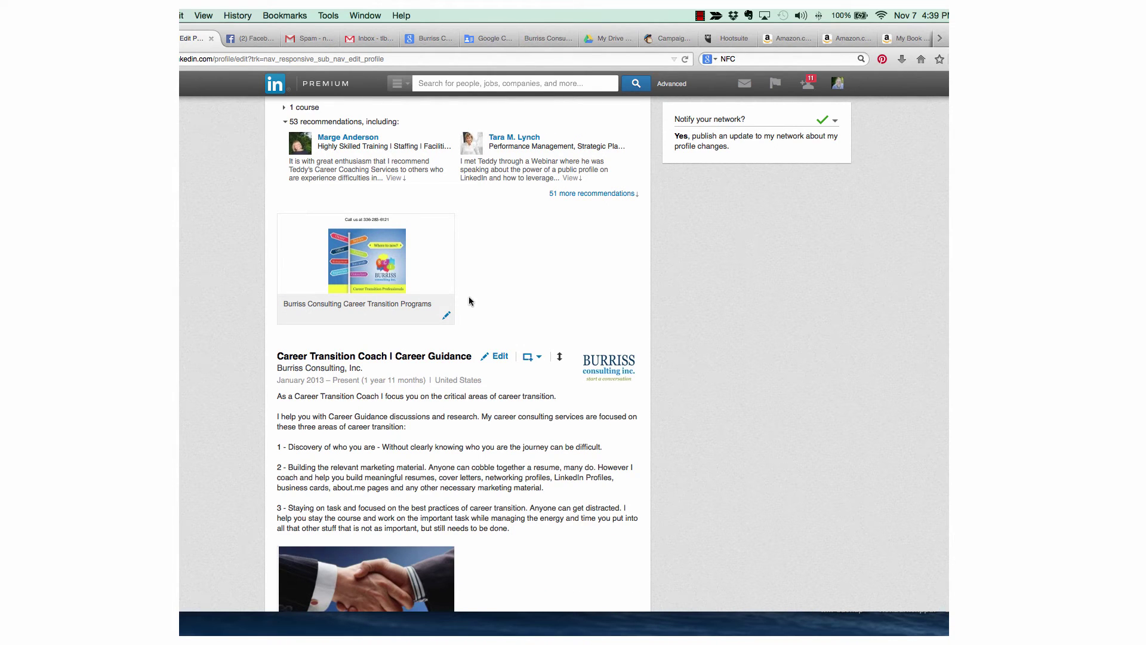
Step: Upload the LinkedIn Training PDF to the current Social Media Consultant position
scroll(490, 267, up, 8)
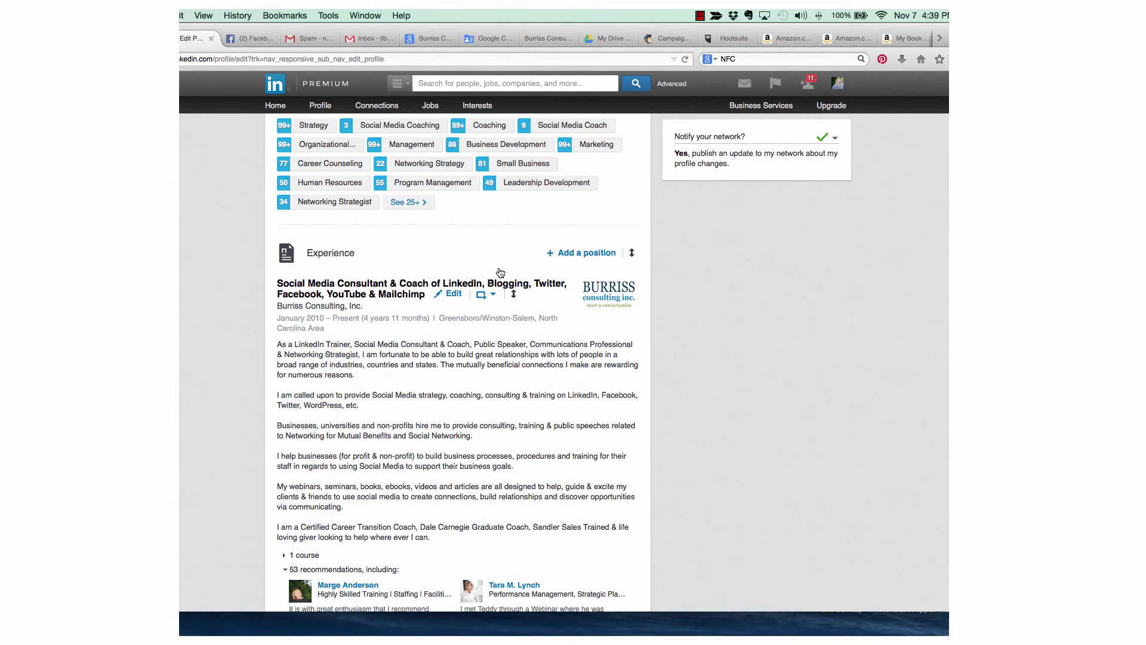
click(483, 299)
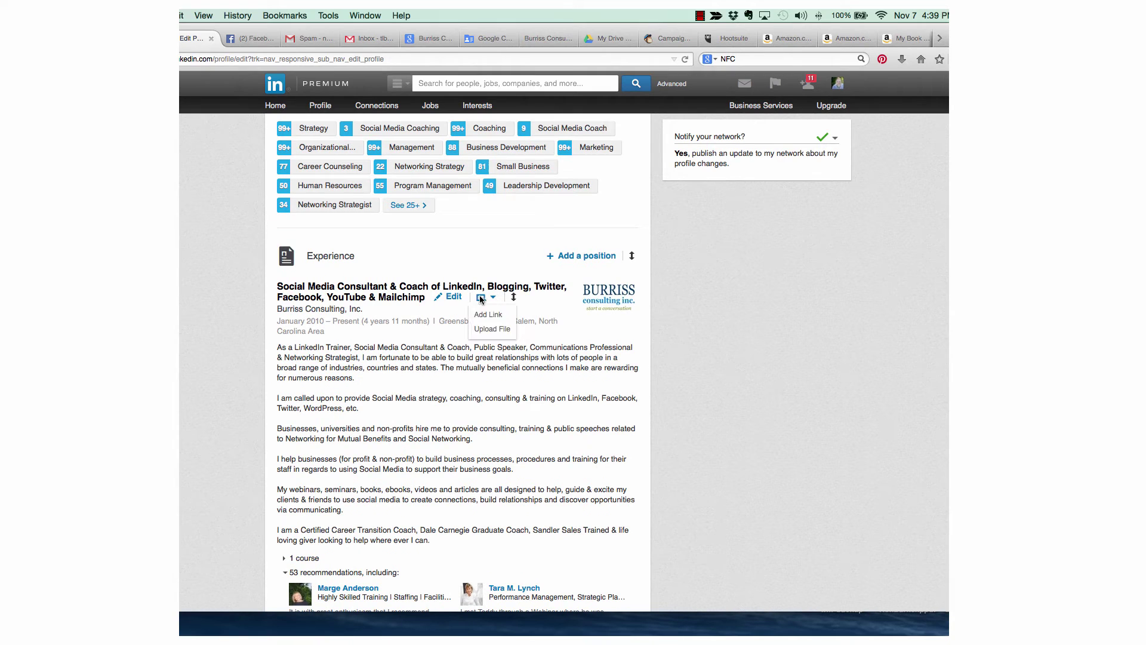
click(492, 329)
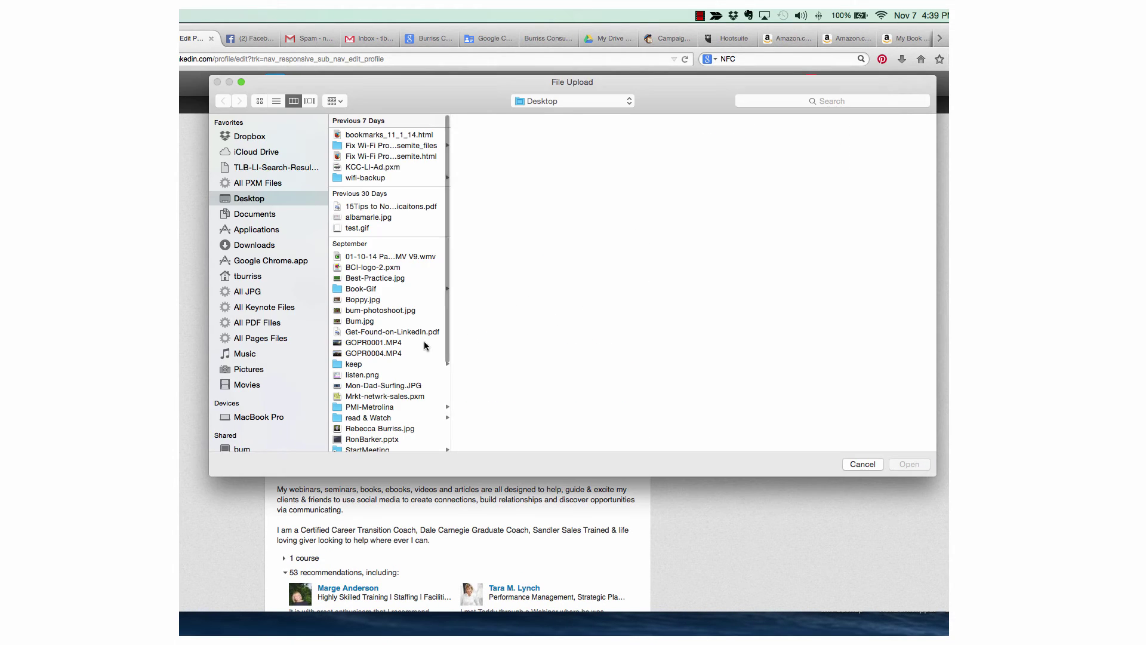
scroll(425, 346, down, 5)
click(409, 437)
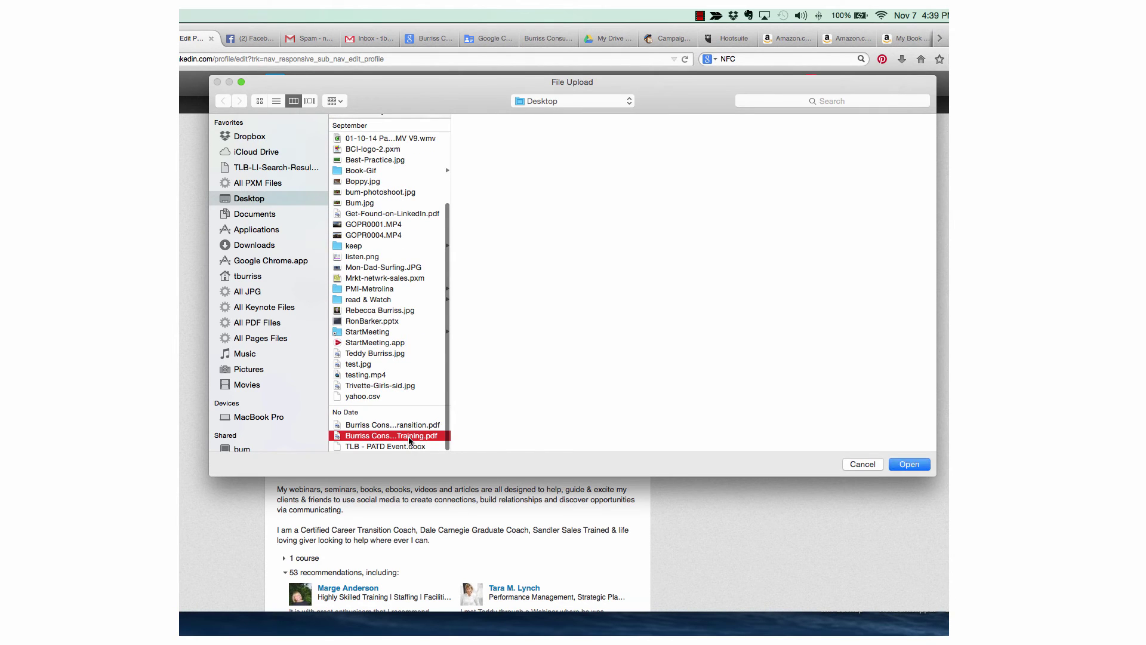
double_click(410, 437)
scroll(410, 418, down, 5)
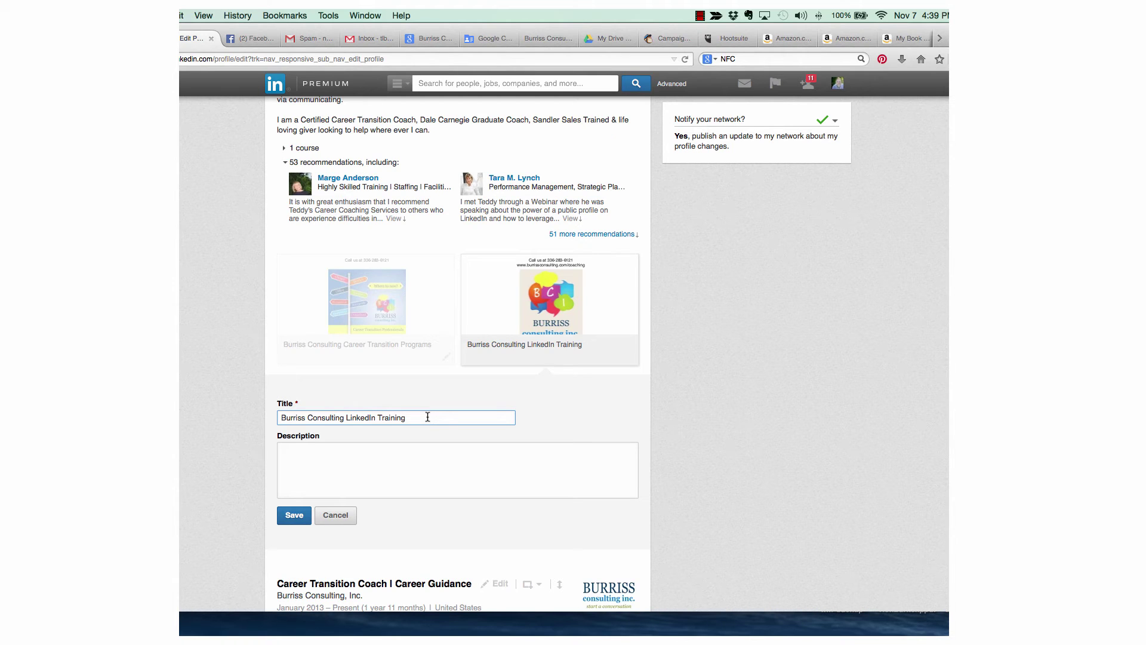
Step: Title it 'Burriss Consulting LinkedIn Training Programs', paste the three-module coaching description with a spacing line, and save
text(Programs)
key(Tab)
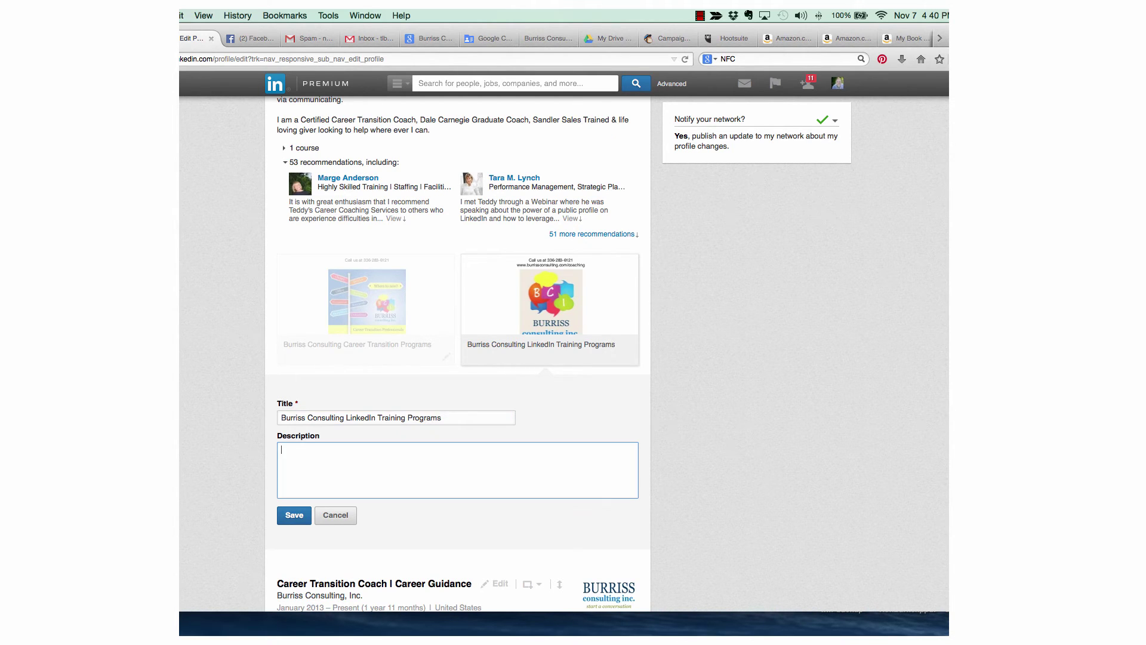
key(super+v)
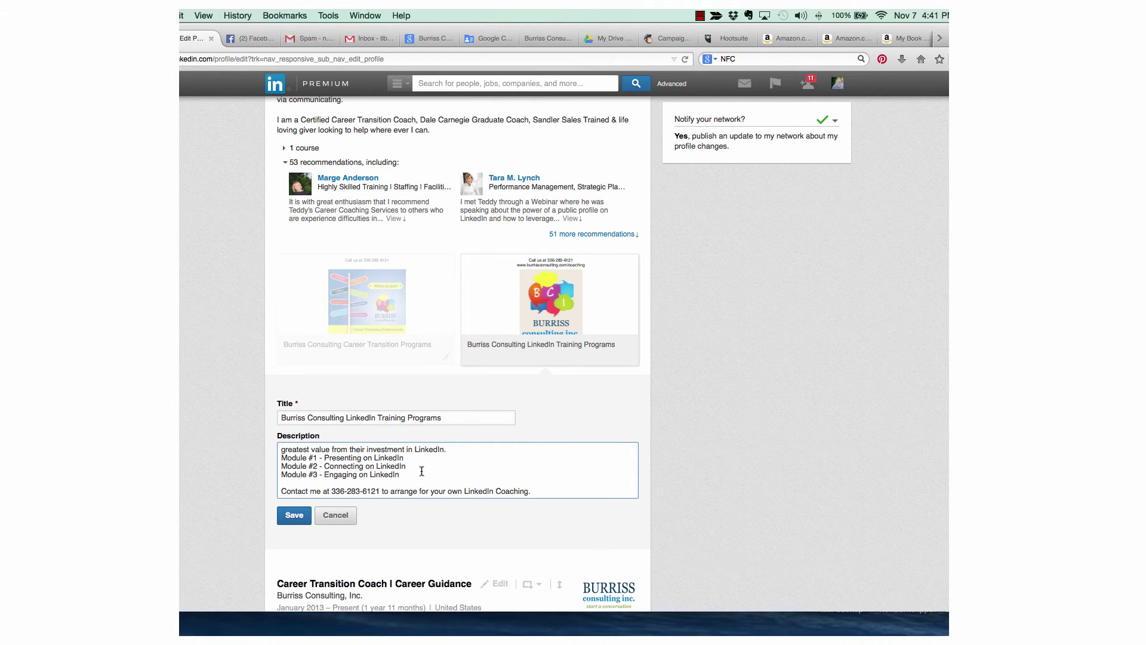
scroll(421, 471, up, 2)
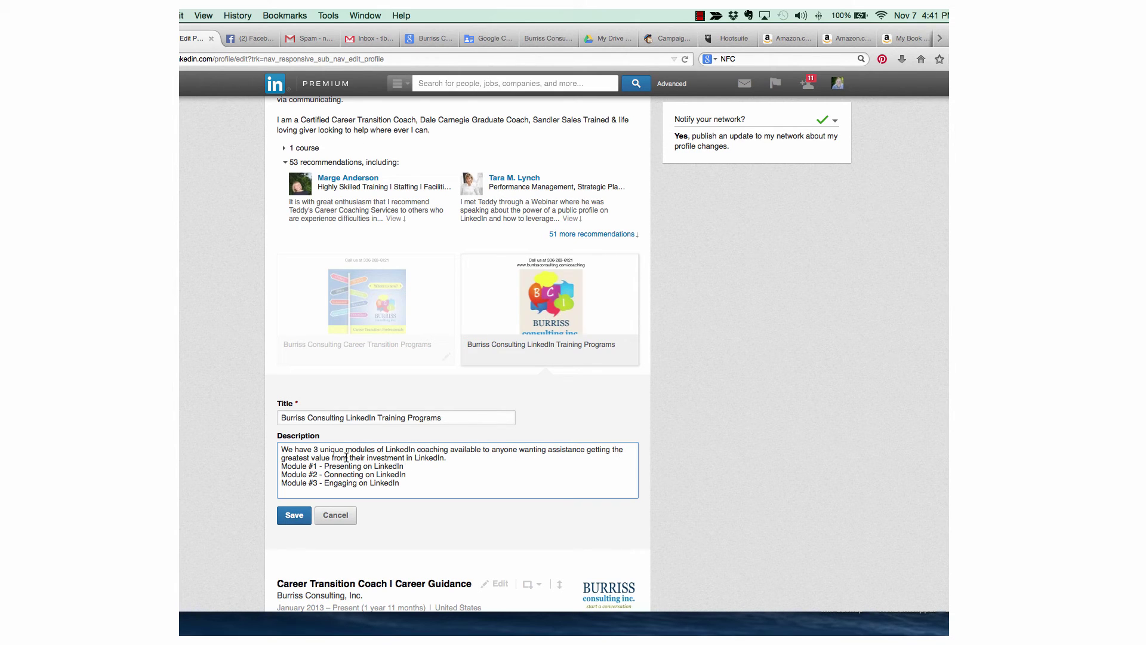
key(Return)
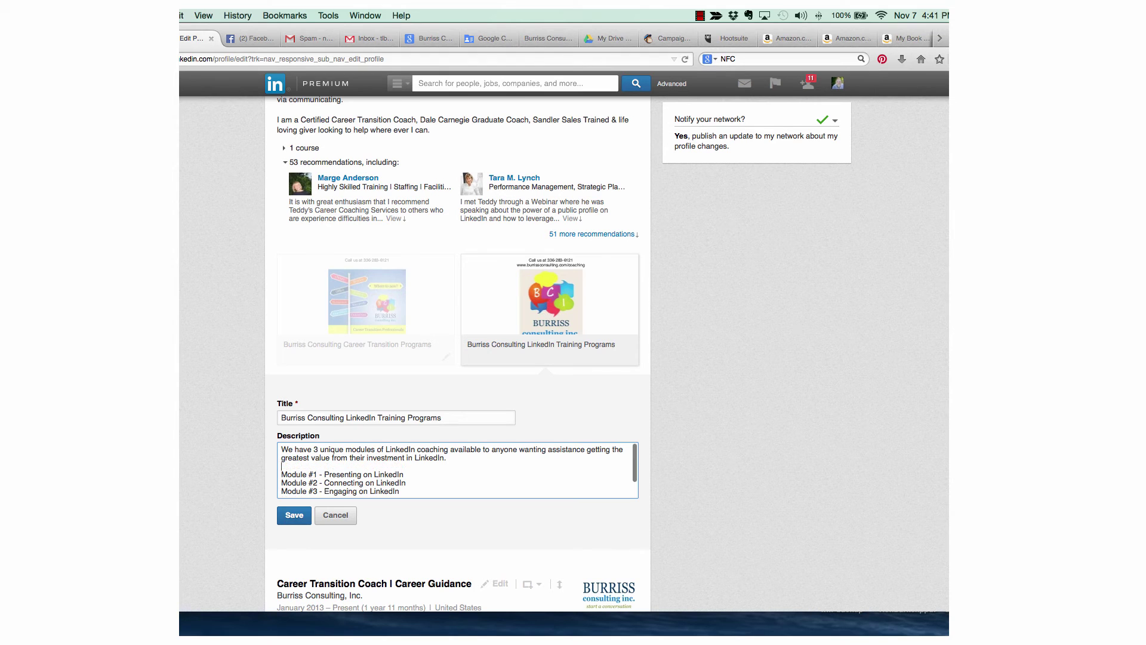
scroll(464, 466, down, 3)
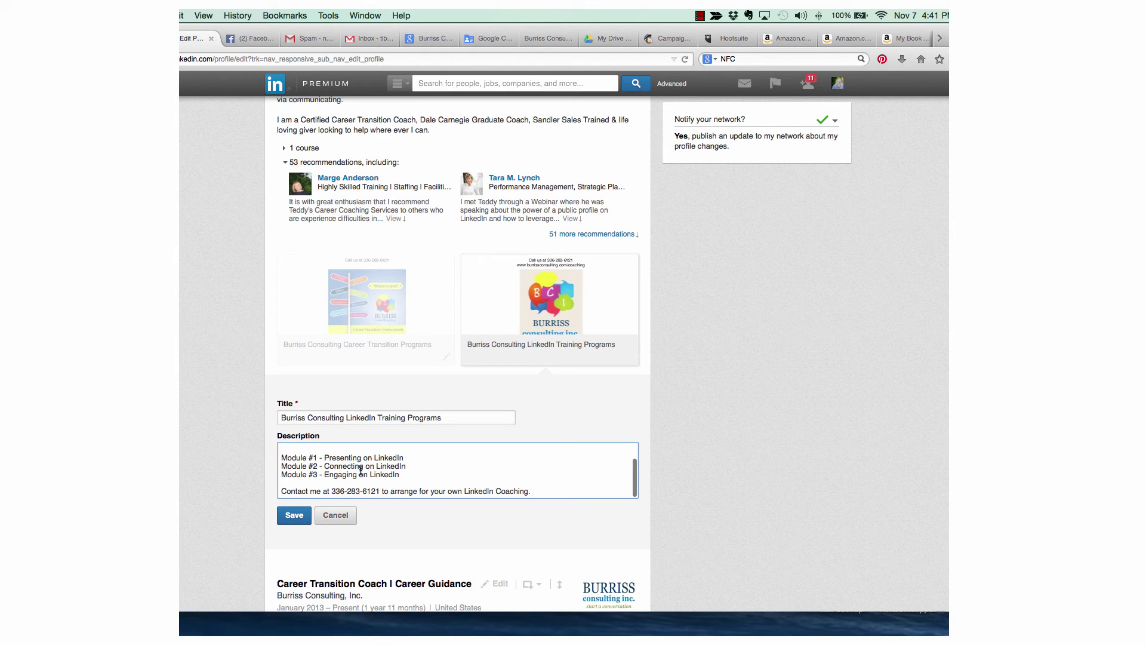
scroll(442, 474, down, 1)
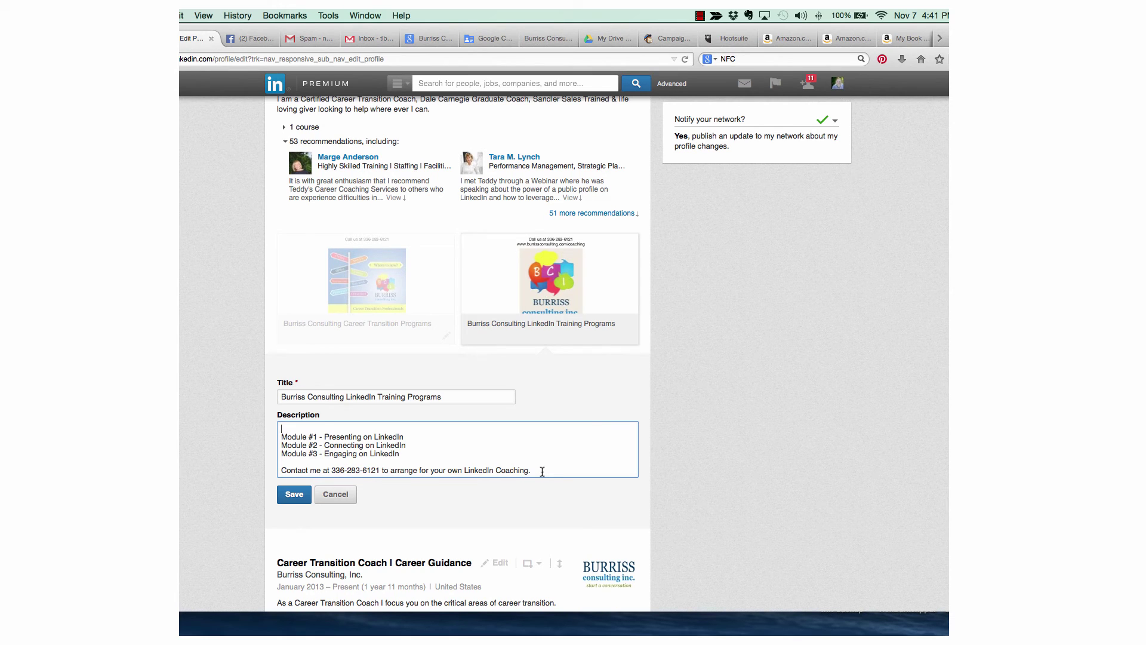
click(296, 496)
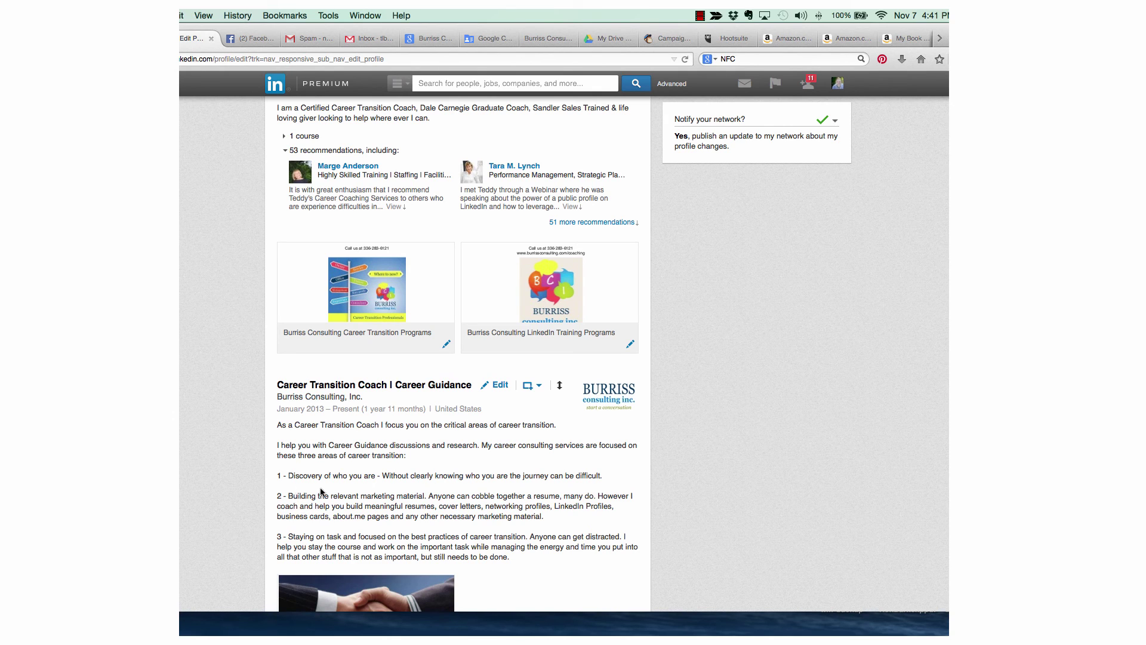
Step: Show the add link / upload file choices for the Career Transition Coach position
click(528, 388)
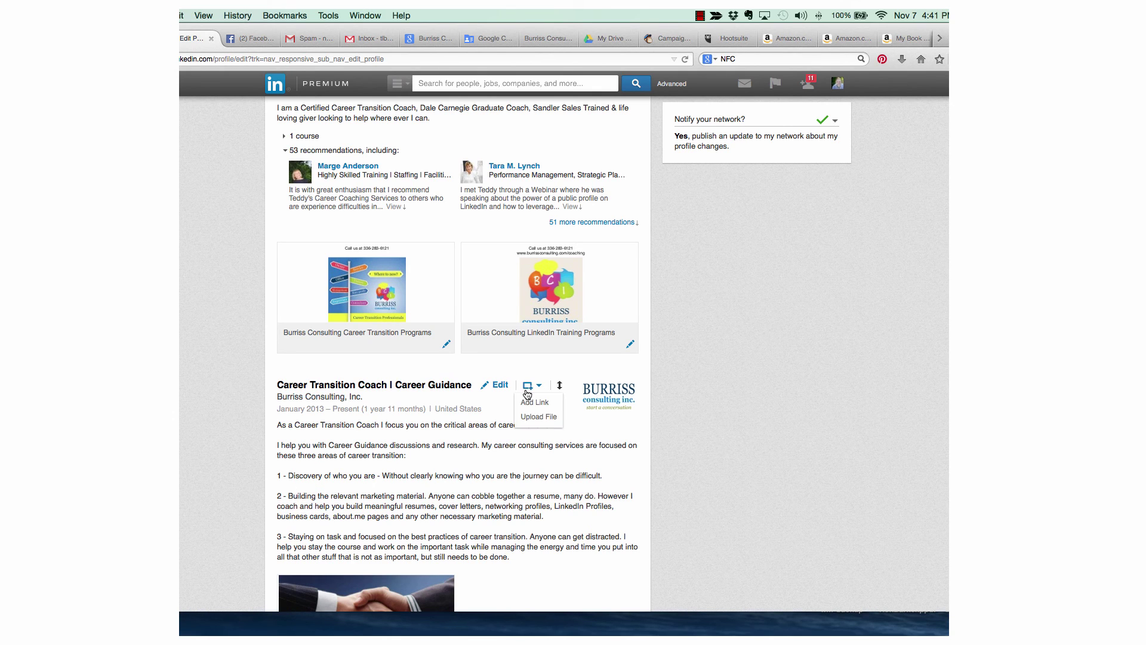